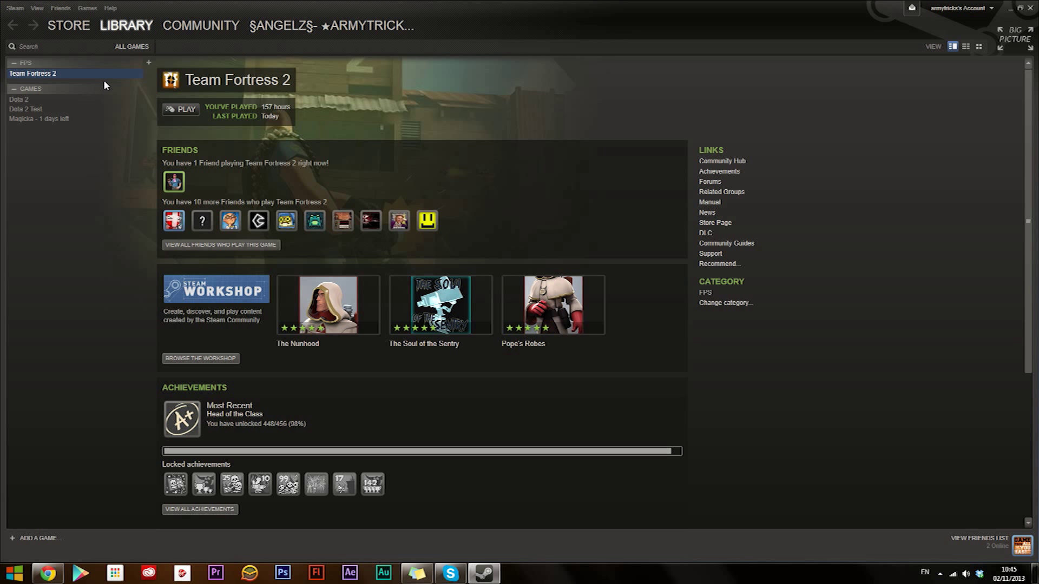
Step: Open Steam's Add a Game dialog from the Games menu via Add a Non-Steam Game
click(99, 11)
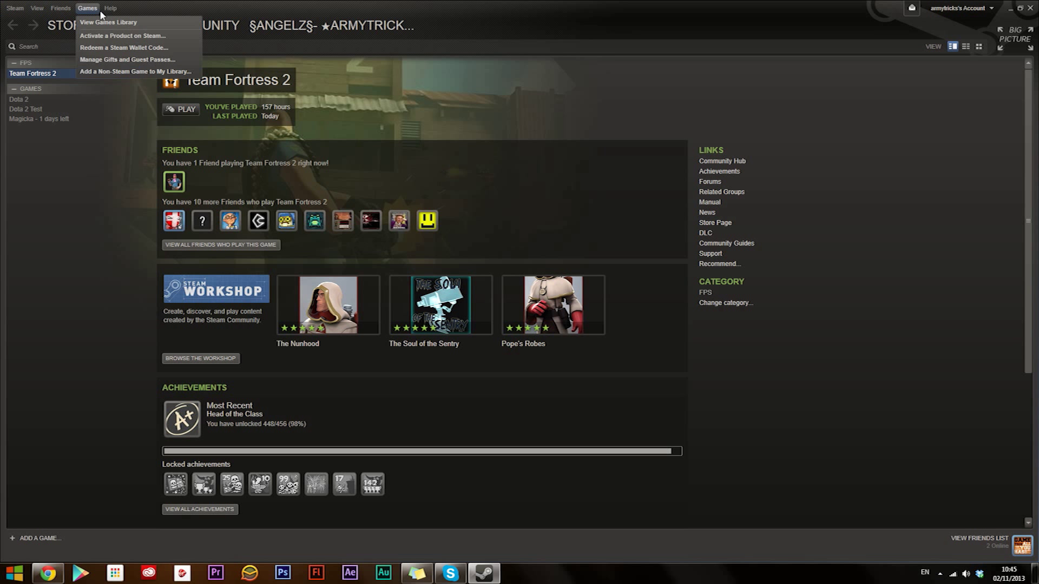
click(107, 70)
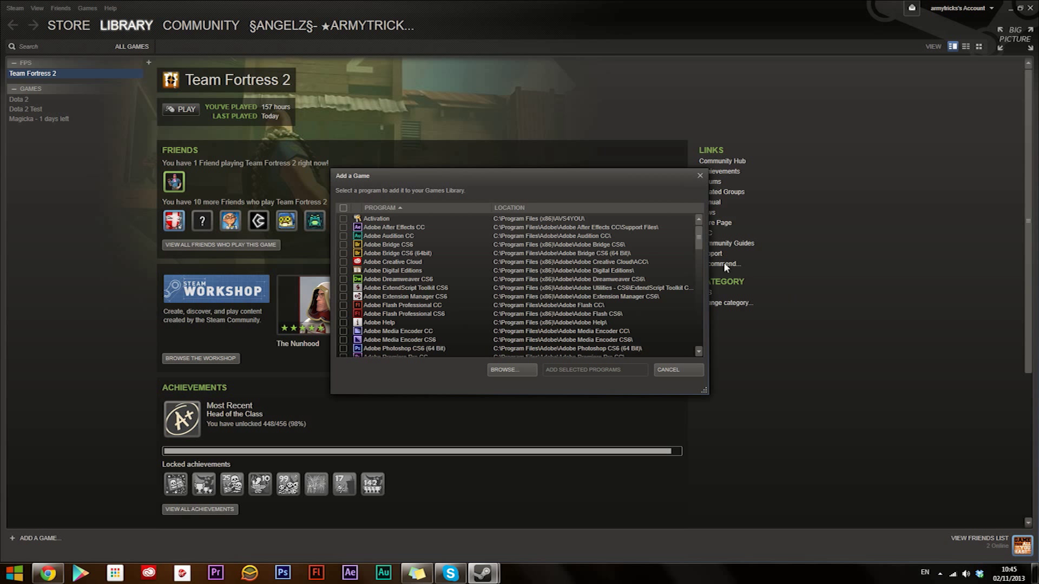
drag(694, 235, 678, 228)
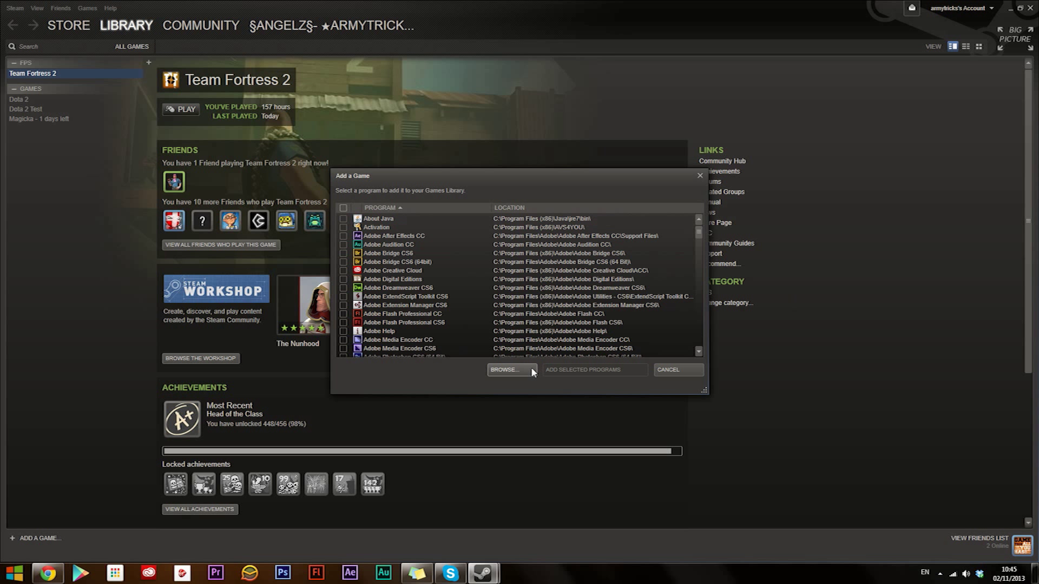
Step: Browse to Desktop > Minecraft and pick the Minecraft application for the add-game list
click(512, 369)
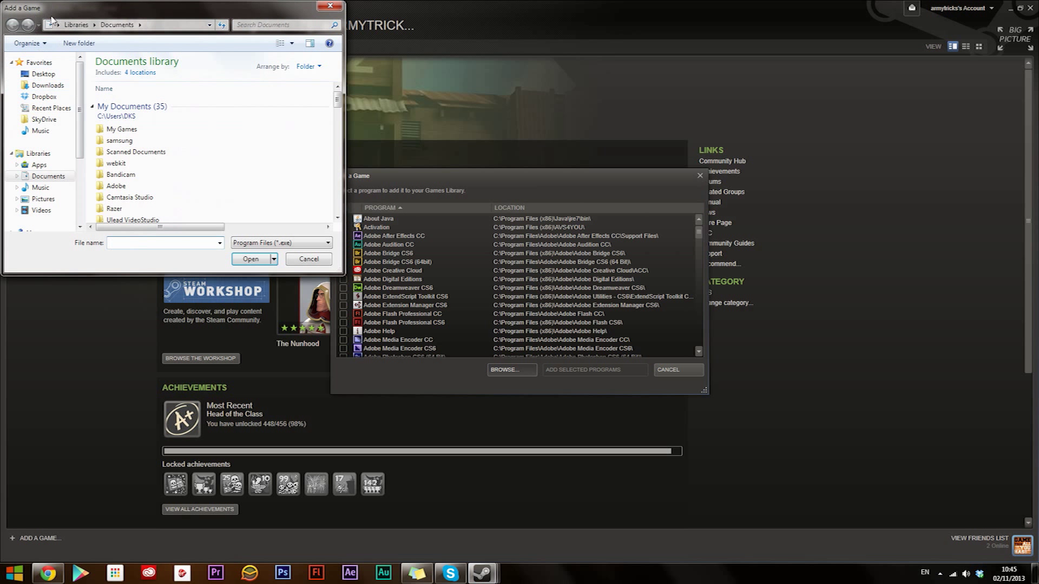
drag(85, 8, 274, 50)
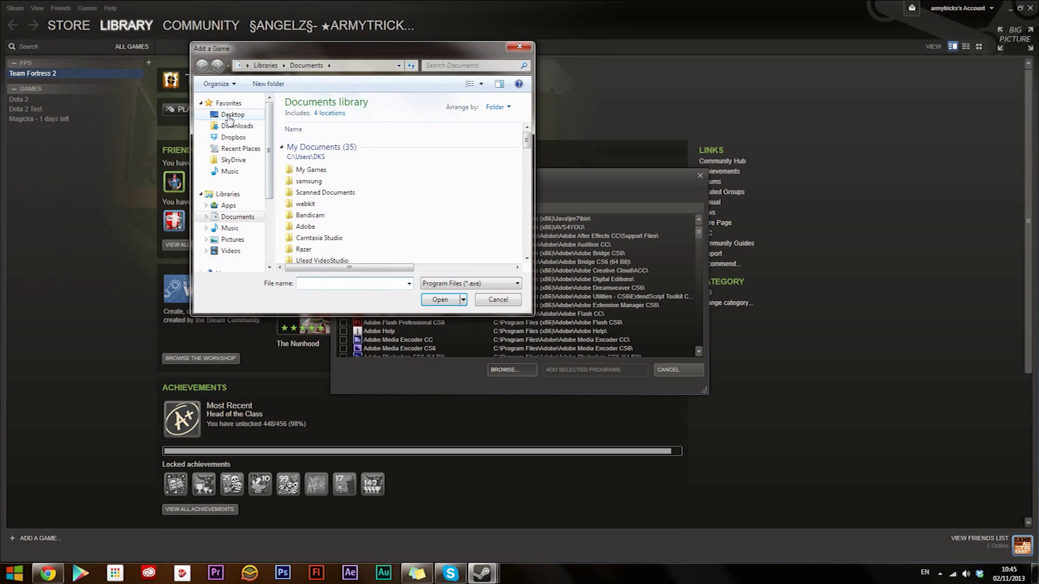
click(230, 116)
drag(527, 129, 526, 171)
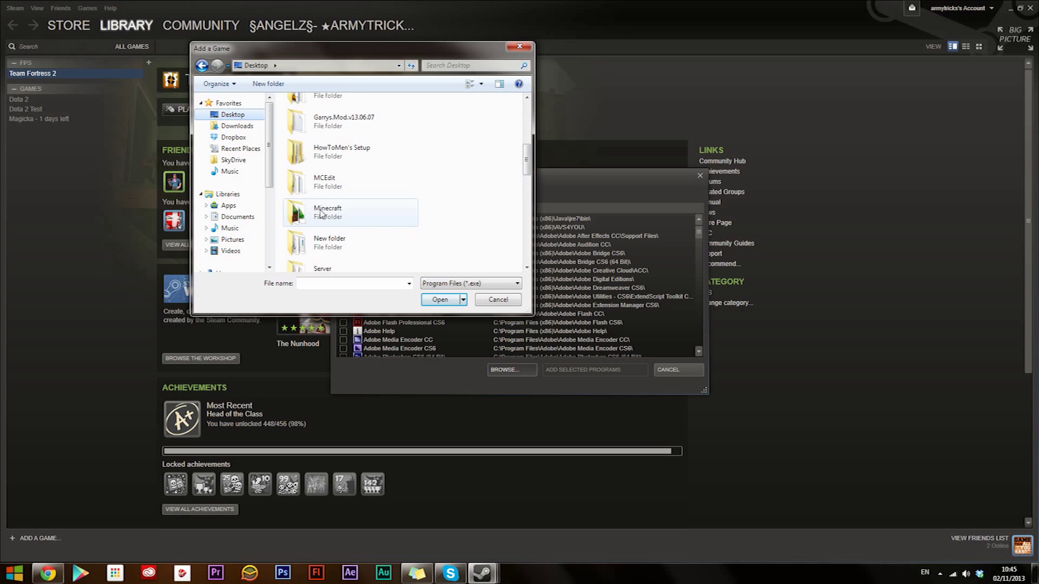
double_click(321, 213)
click(321, 149)
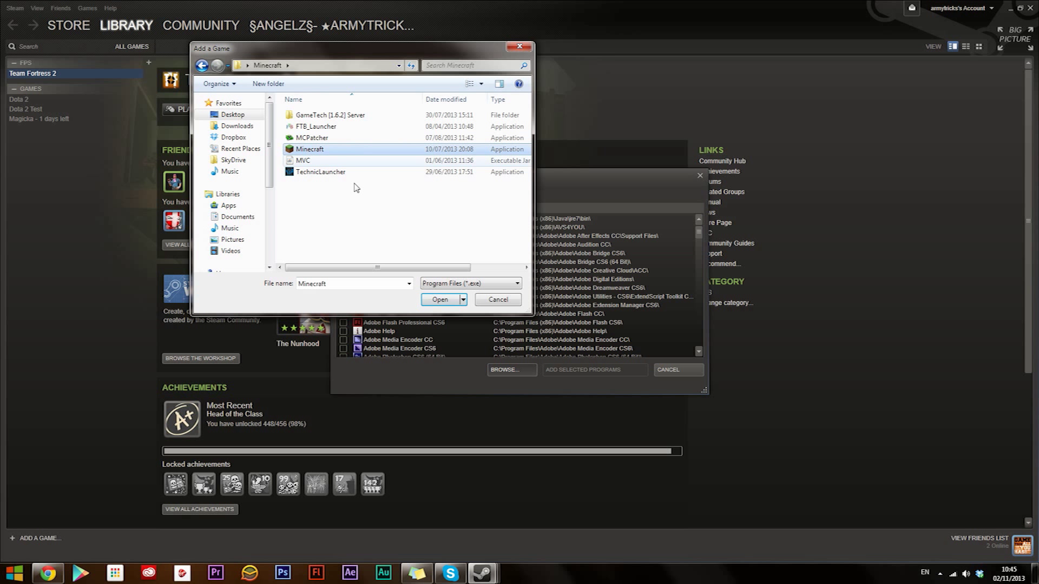
click(436, 301)
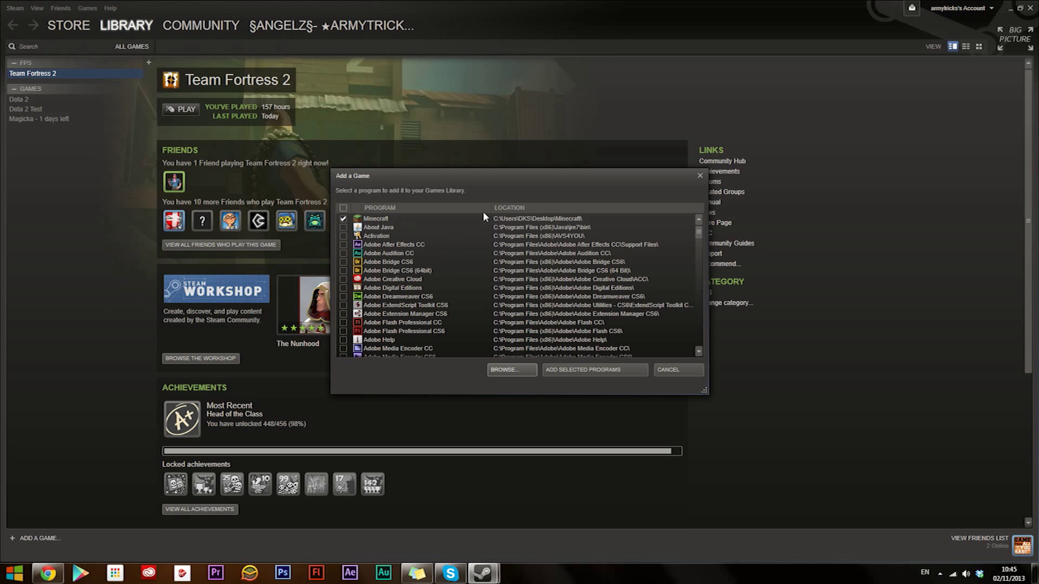
Step: Add the ticked Minecraft program to the library and open its Minecraft page
click(560, 367)
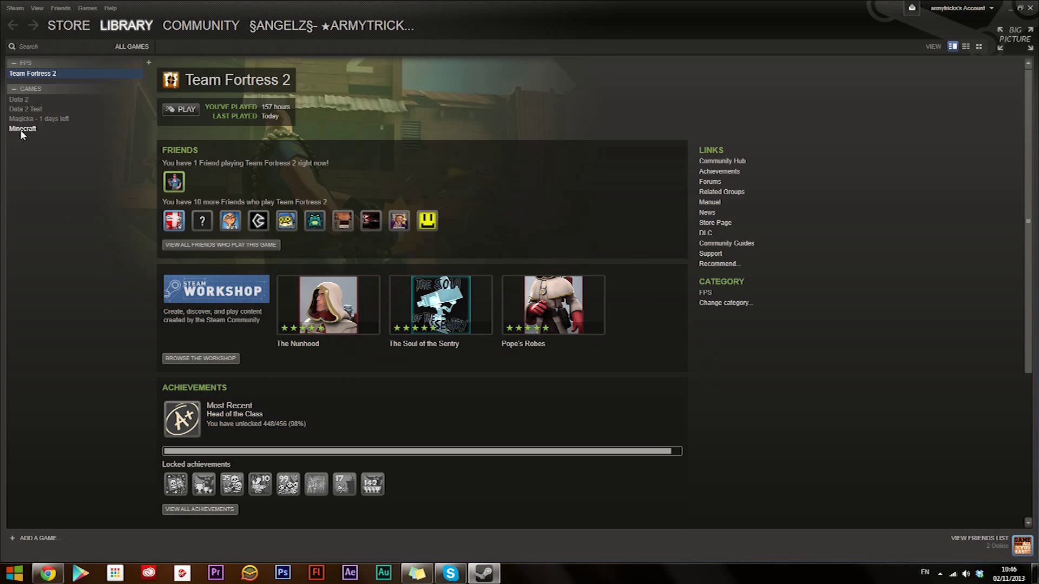
click(20, 129)
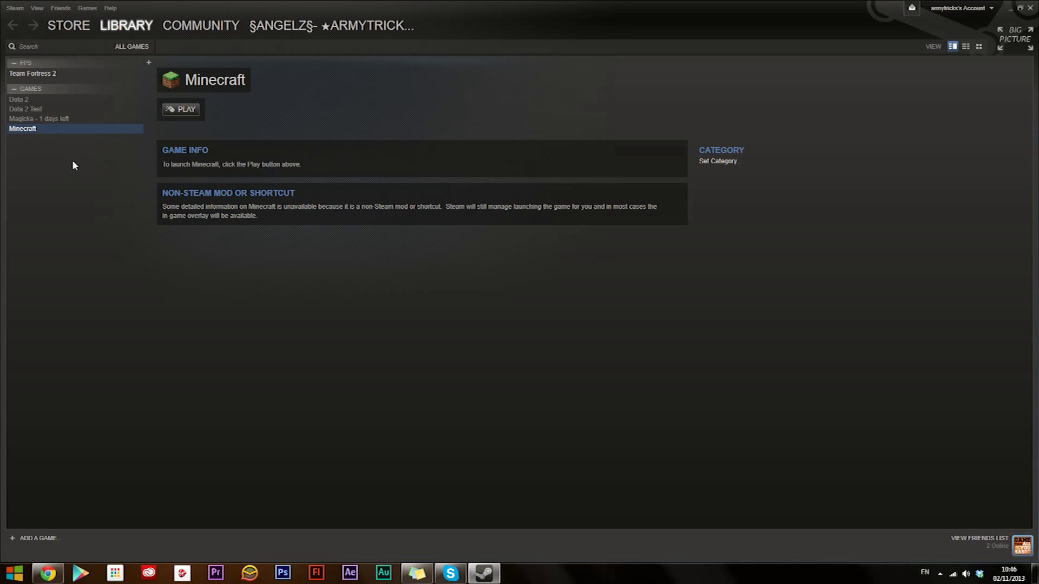
Step: Bring Chrome forward on the F2KO Bat To Exe tab and dismiss the audio capture warning
click(49, 574)
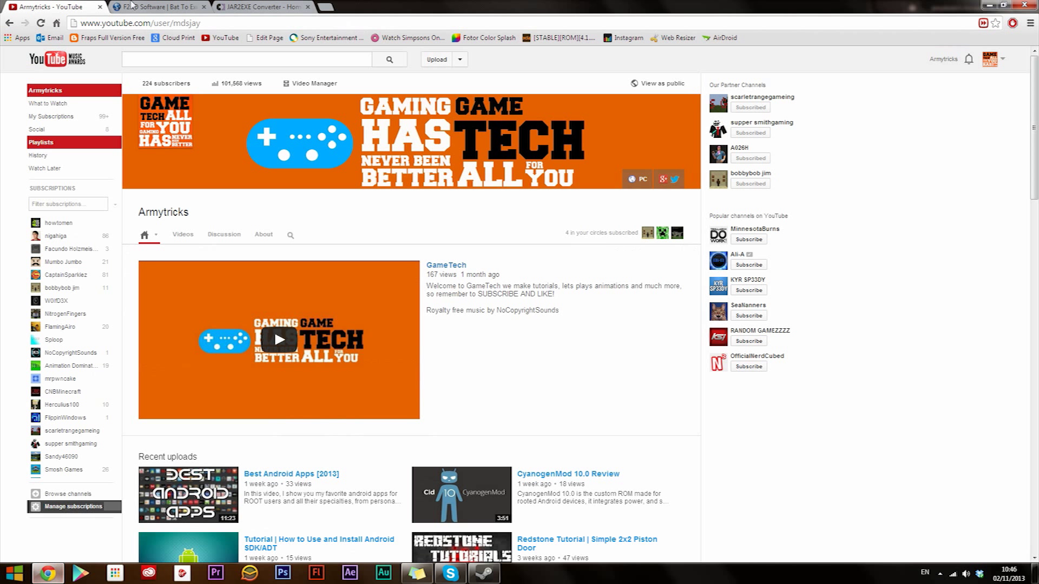
click(146, 7)
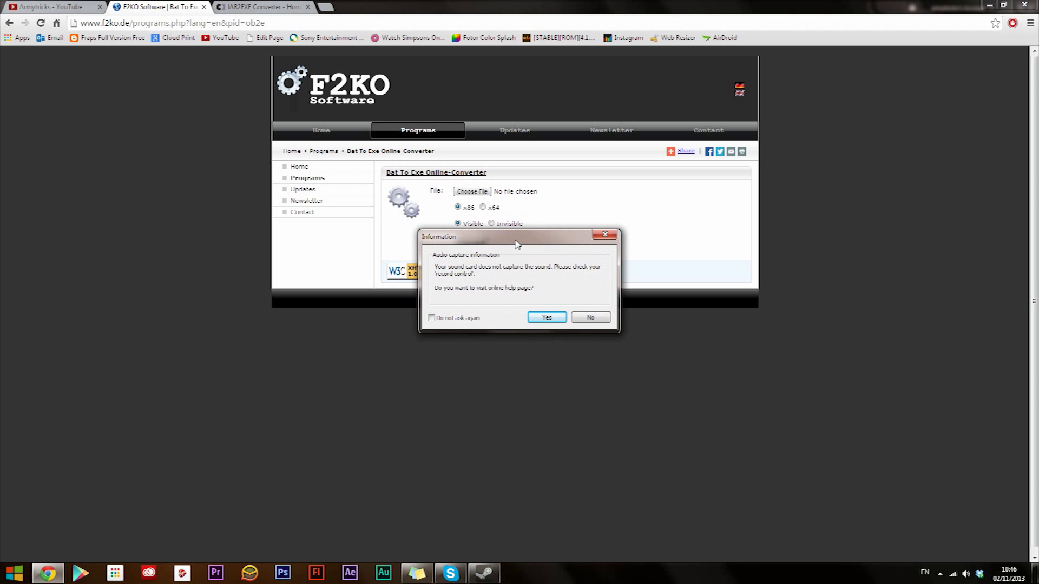
drag(514, 242, 398, 233)
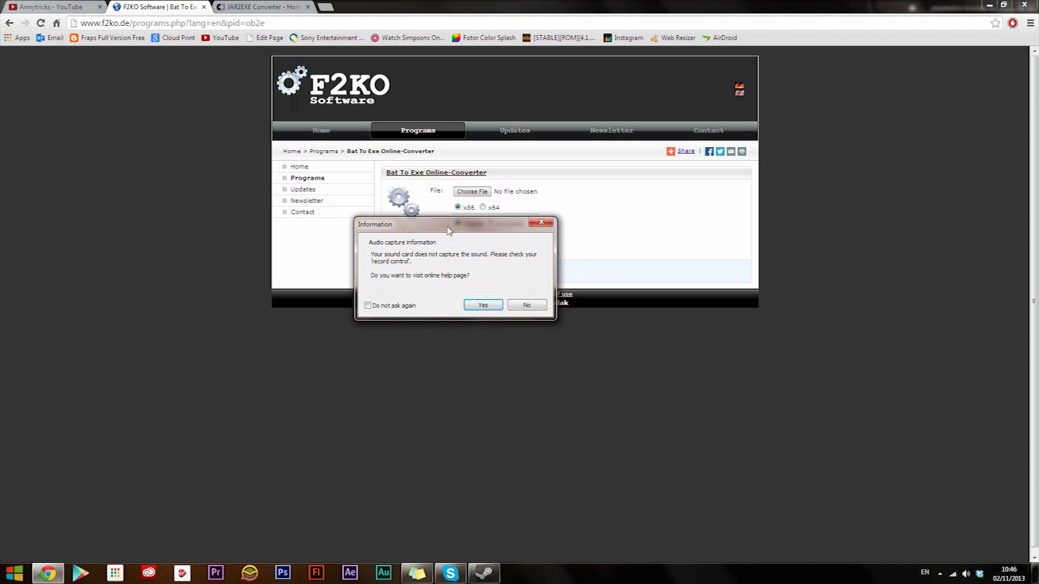
click(494, 222)
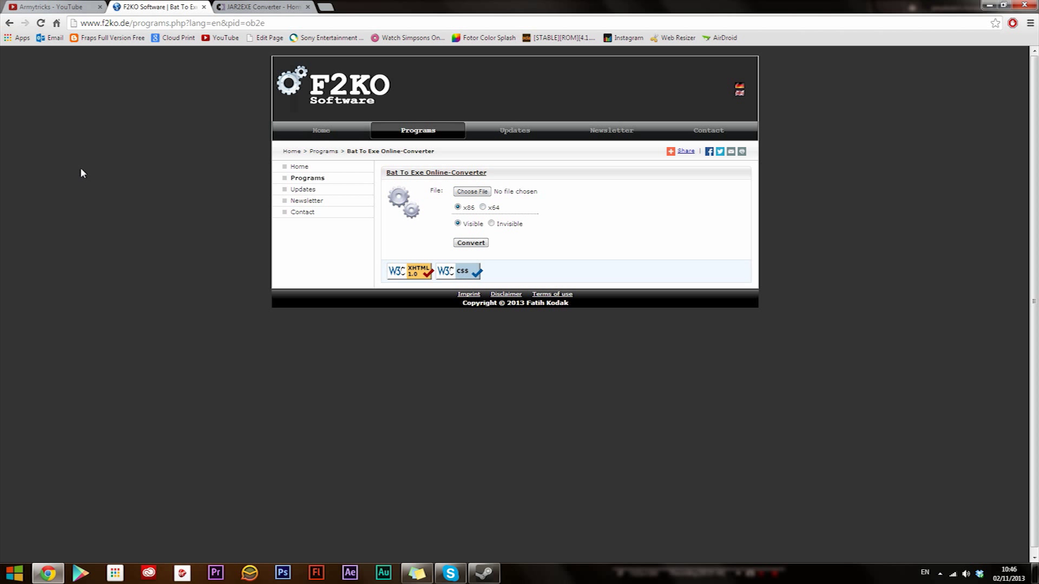
Step: View the JAR2EXE Converter CodePlex page, then switch back to the F2KO tab
click(244, 9)
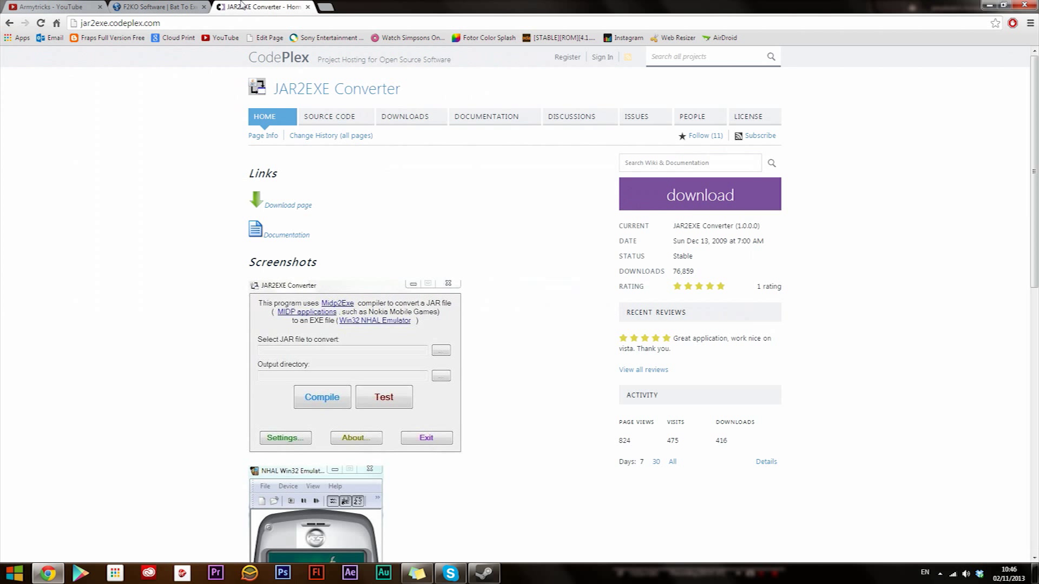
scroll(532, 260, down, 2)
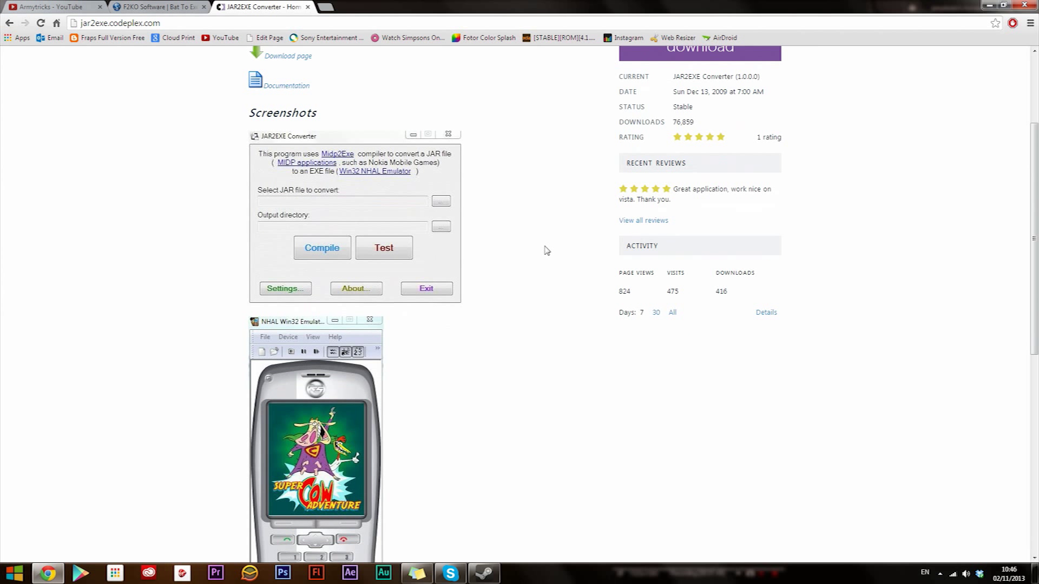
scroll(545, 252, up, 1)
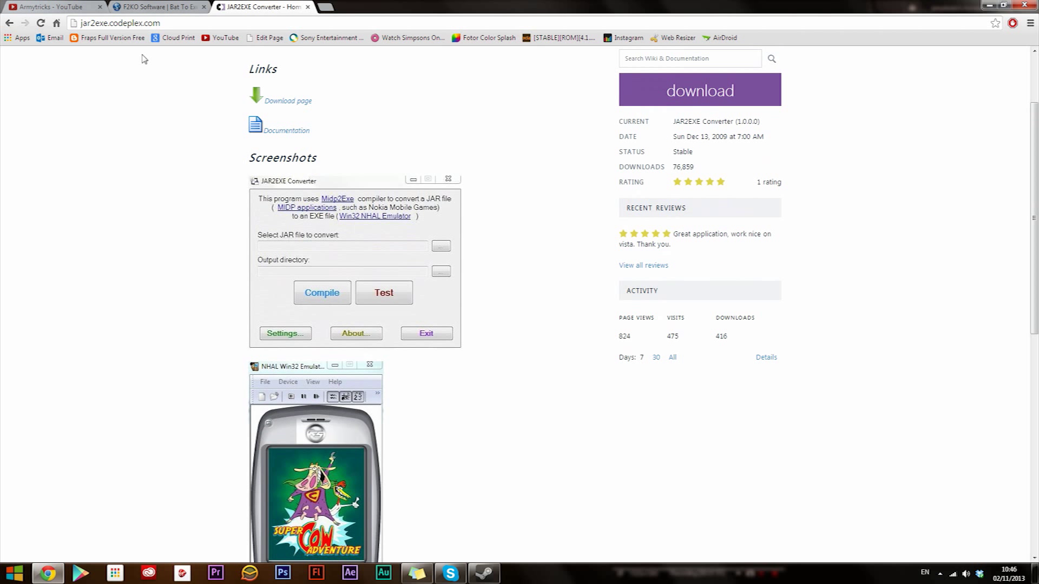
scroll(478, 370, up, 1)
scroll(478, 370, down, 2)
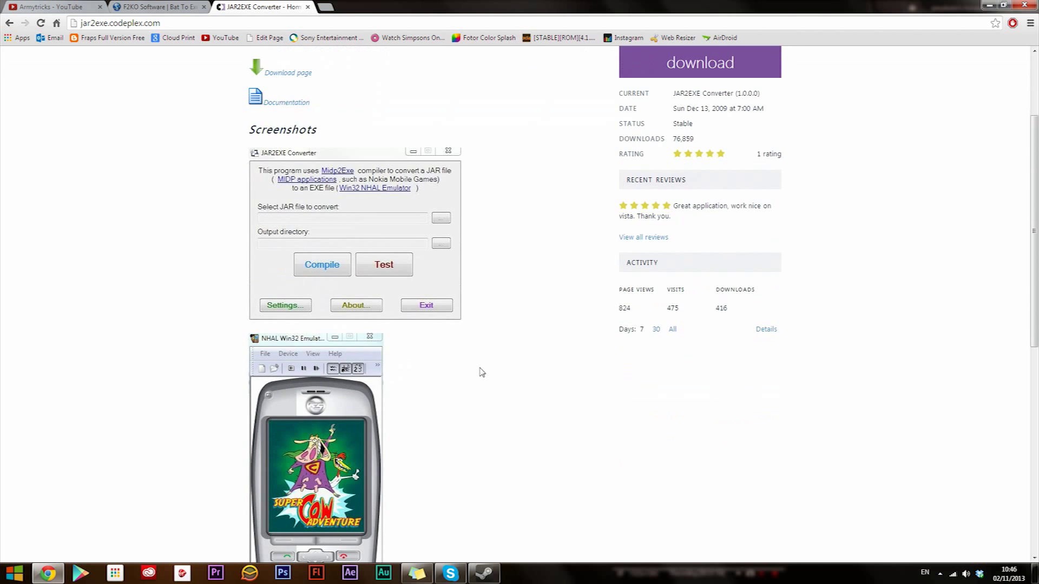
scroll(479, 370, down, 5)
scroll(480, 372, up, 3)
scroll(480, 374, up, 4)
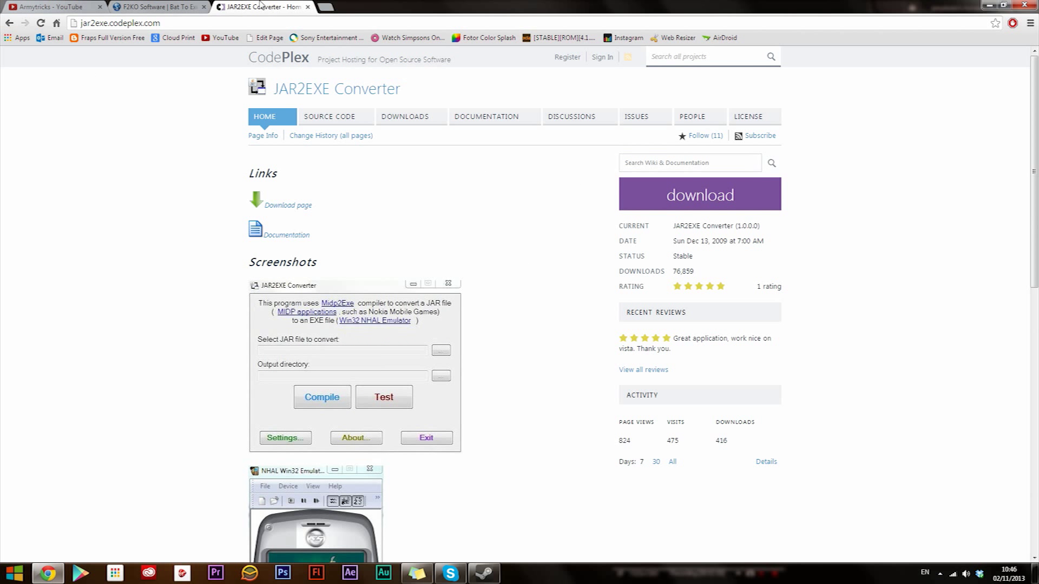
click(164, 5)
click(57, 7)
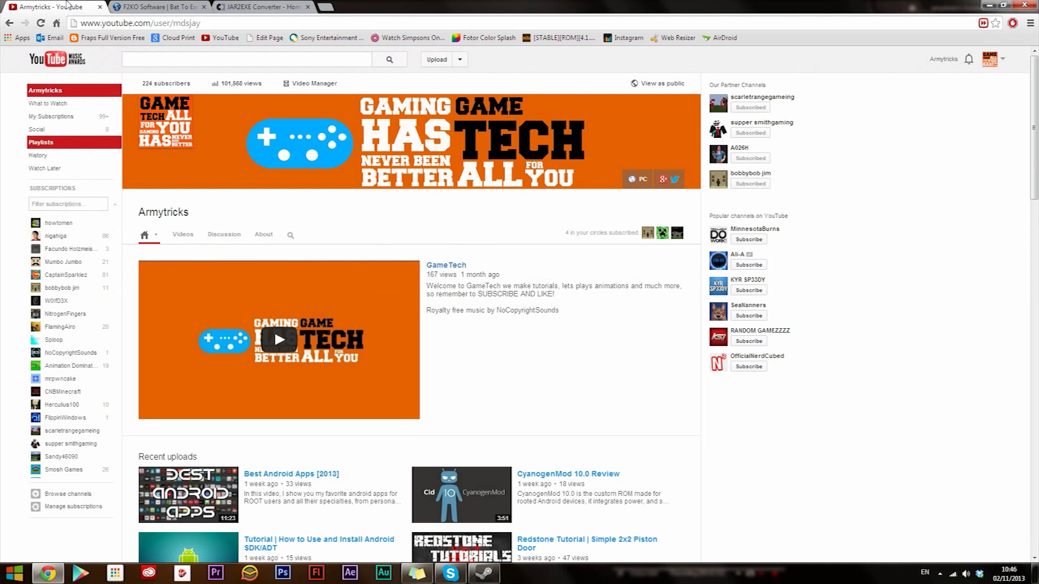